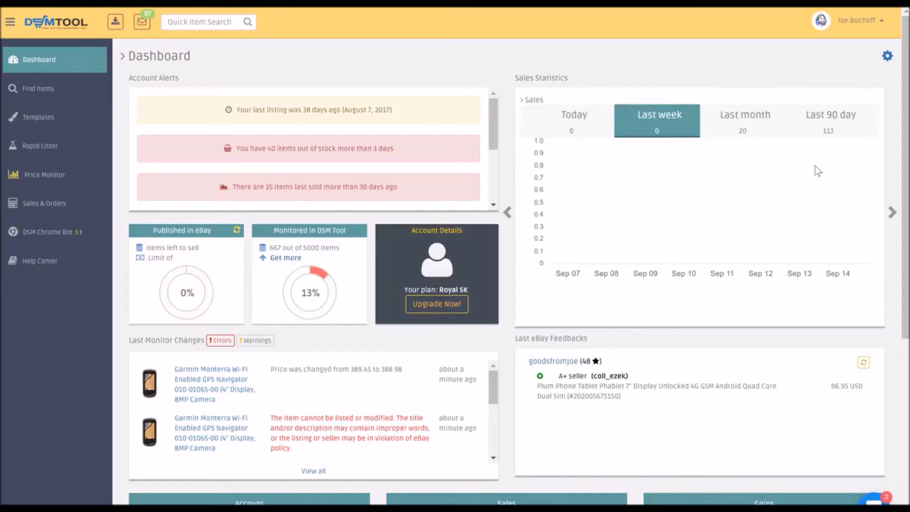
Step: Open the settings page from the dashboard
{"action": "left_click", "coordinate": [890, 61]}
{"action": "left_click", "coordinate": [888, 57]}
{"action": "left_click", "coordinate": [888, 57]}
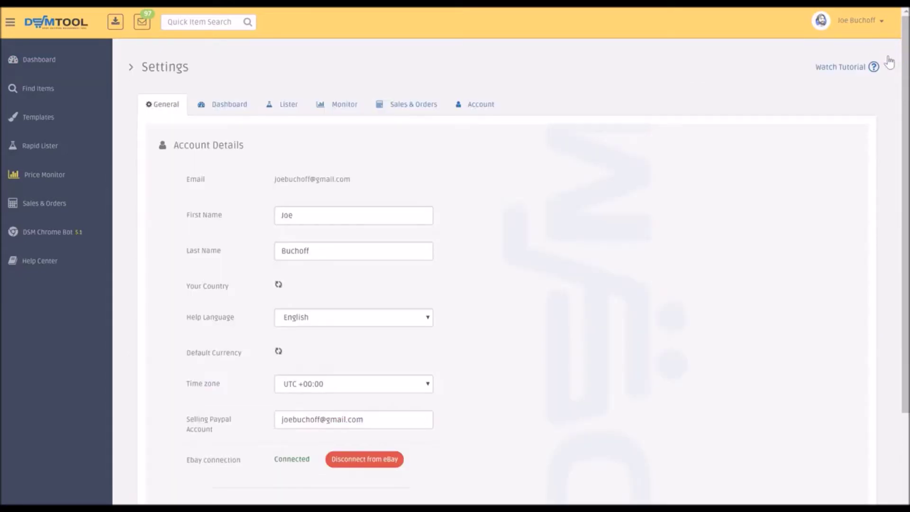
{"action": "left_click", "coordinate": [234, 108]}
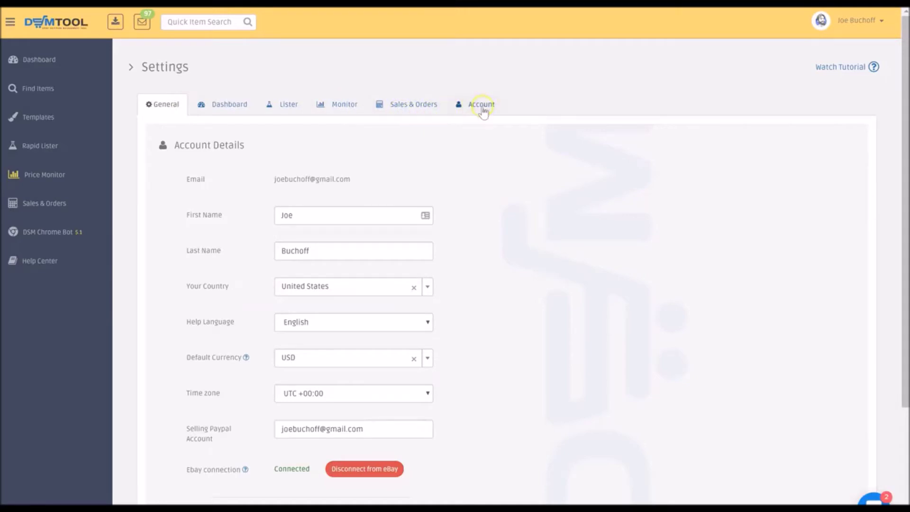
{"action": "left_click", "coordinate": [432, 112]}
Step: Set the account's time zone to America/Bogota -05:00 in the general settings
{"action": "left_click", "coordinate": [428, 393]}
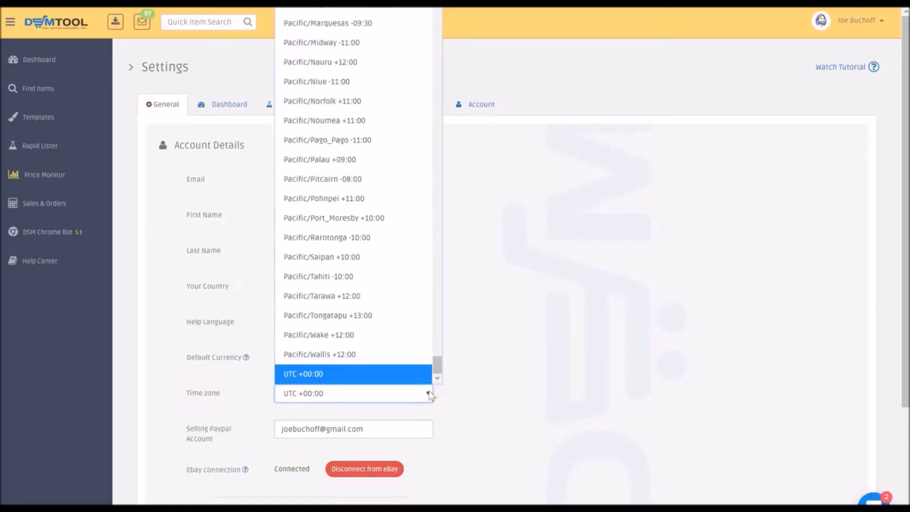
{"action": "scroll", "coordinate": [378, 273], "scroll_direction": "up", "scroll_amount": 10}
{"action": "scroll", "coordinate": [380, 274], "scroll_direction": "up", "scroll_amount": 15}
{"action": "scroll", "coordinate": [380, 274], "scroll_direction": "up", "scroll_amount": 15}
{"action": "scroll", "coordinate": [377, 271], "scroll_direction": "up", "scroll_amount": 10}
{"action": "scroll", "coordinate": [378, 271], "scroll_direction": "down", "scroll_amount": 10}
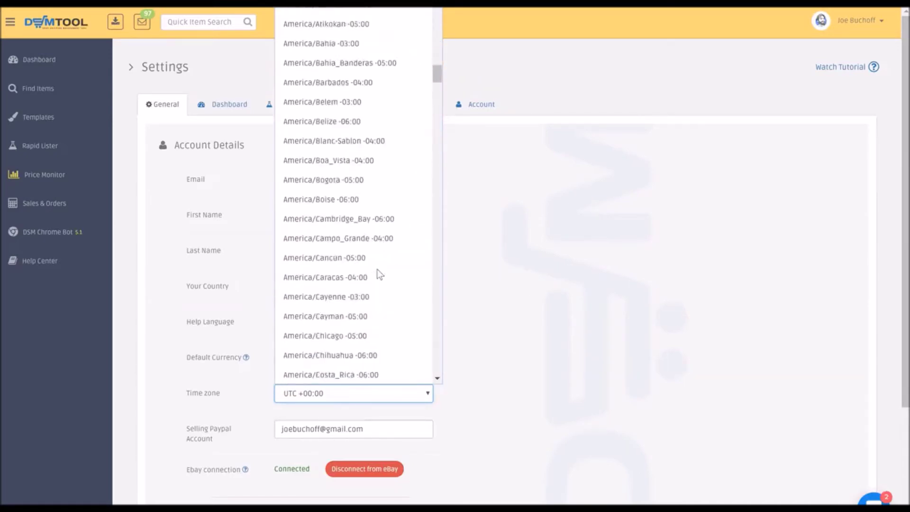
{"action": "scroll", "coordinate": [379, 274], "scroll_direction": "down", "scroll_amount": 1}
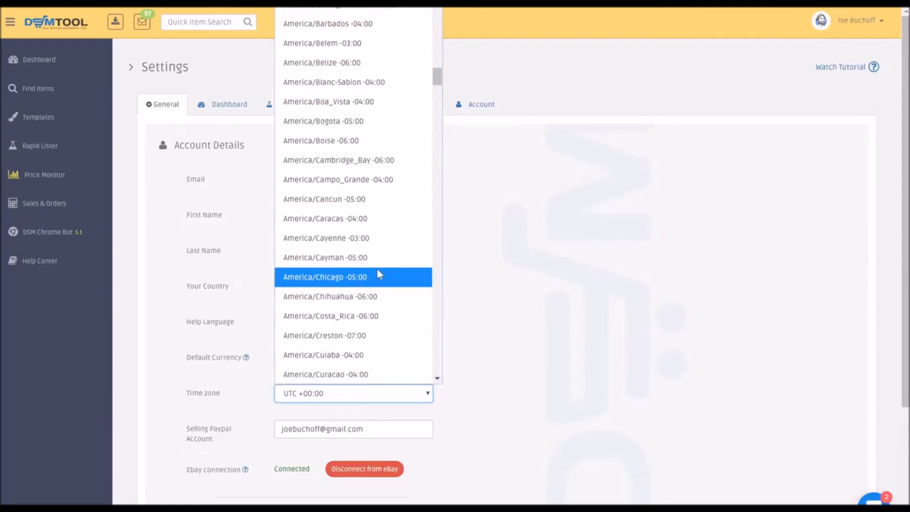
{"action": "left_click", "coordinate": [359, 121]}
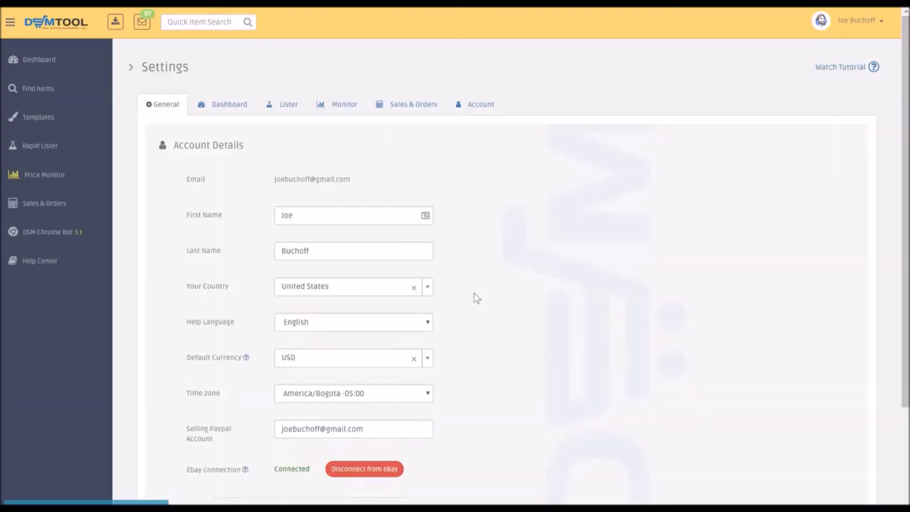
Step: In the Sales & Orders settings, enable the automatic customer message sent after an item is marked as ordered
{"action": "left_click", "coordinate": [407, 101]}
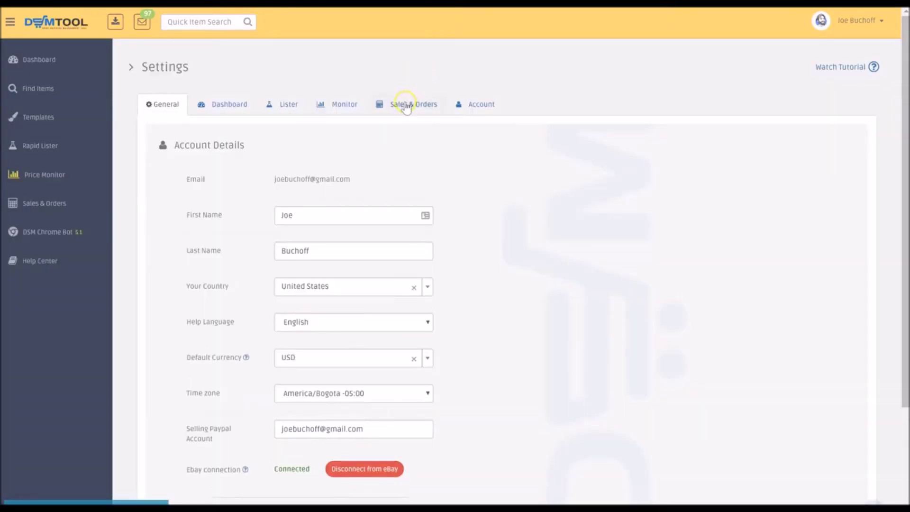
{"action": "left_click", "coordinate": [407, 105]}
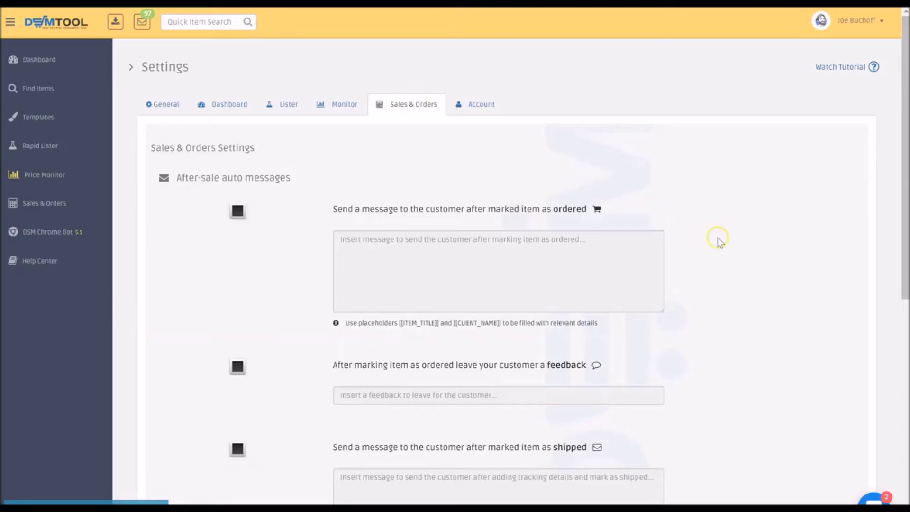
{"action": "scroll", "coordinate": [718, 240], "scroll_direction": "down", "scroll_amount": 2}
{"action": "scroll", "coordinate": [717, 242], "scroll_direction": "down", "scroll_amount": 1}
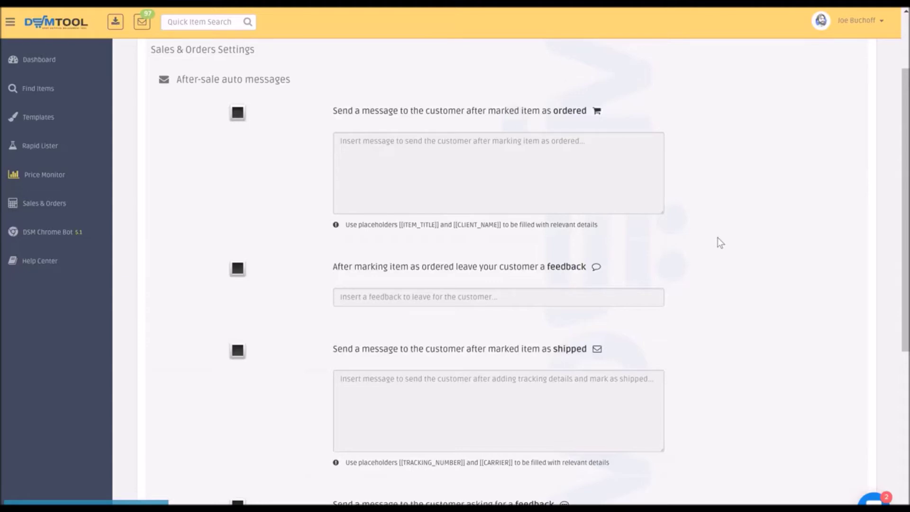
{"action": "left_click", "coordinate": [239, 116]}
{"action": "scroll", "coordinate": [272, 326], "scroll_direction": "down", "scroll_amount": 3}
{"action": "scroll", "coordinate": [272, 327], "scroll_direction": "down", "scroll_amount": 4}
{"action": "scroll", "coordinate": [272, 326], "scroll_direction": "up", "scroll_amount": 9}
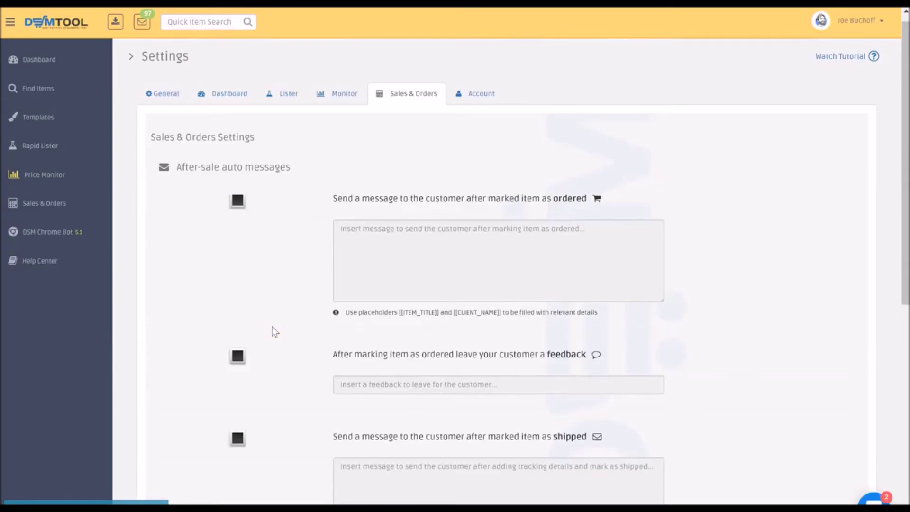
{"action": "left_click", "coordinate": [237, 201]}
Step: Examine the ordered message's text and its [[CLIENT_NAME]] and [[ITEM_TITLE]] placeholders
{"action": "left_click", "coordinate": [344, 229]}
{"action": "left_click_drag", "start_coordinate": [359, 229], "coordinate": [415, 230]}
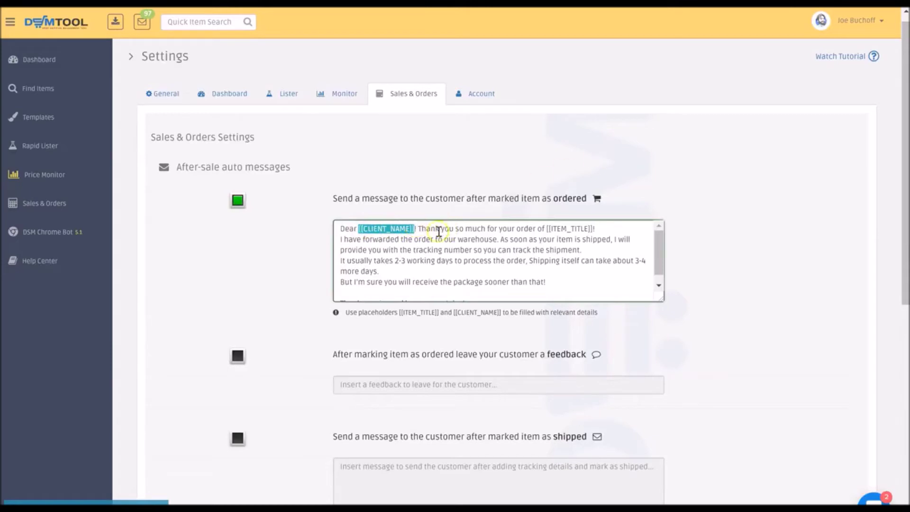
{"action": "left_click", "coordinate": [368, 232]}
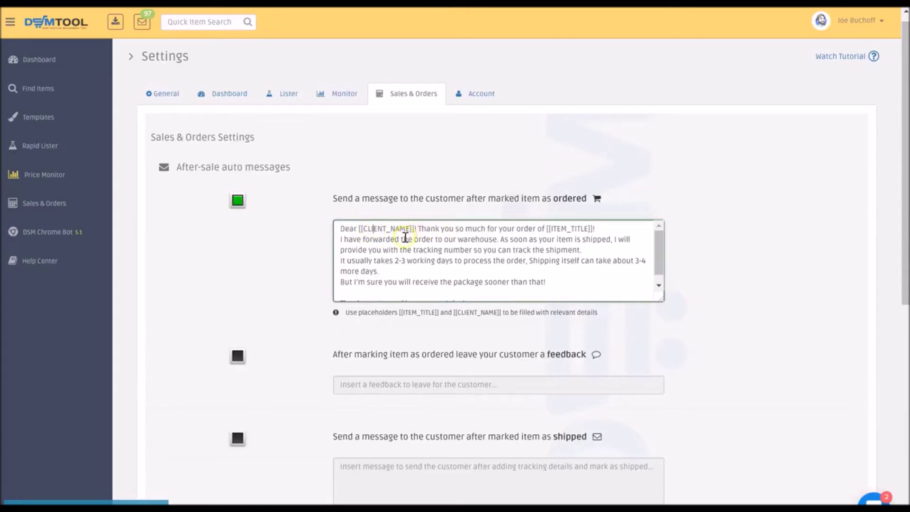
{"action": "left_click_drag", "start_coordinate": [397, 314], "coordinate": [609, 312]}
{"action": "right_click", "coordinate": [610, 313]}
{"action": "left_click", "coordinate": [426, 317]}
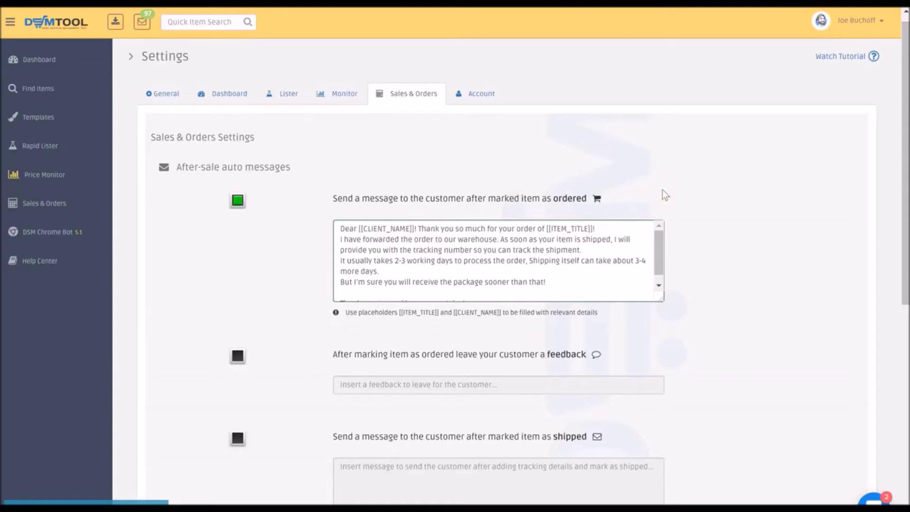
{"action": "left_click", "coordinate": [360, 228]}
{"action": "left_click_drag", "start_coordinate": [360, 229], "coordinate": [416, 229]}
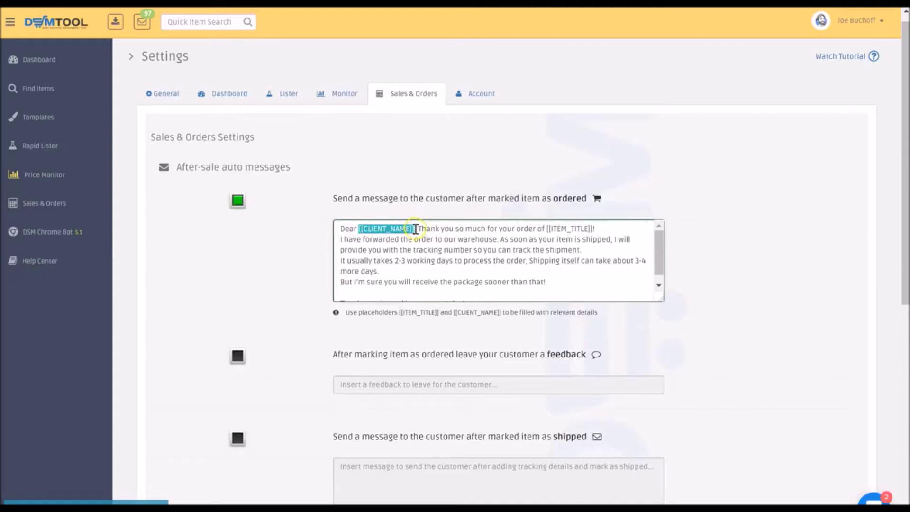
{"action": "left_click", "coordinate": [365, 228]}
{"action": "double_click", "coordinate": [365, 228]}
{"action": "left_click", "coordinate": [358, 229]}
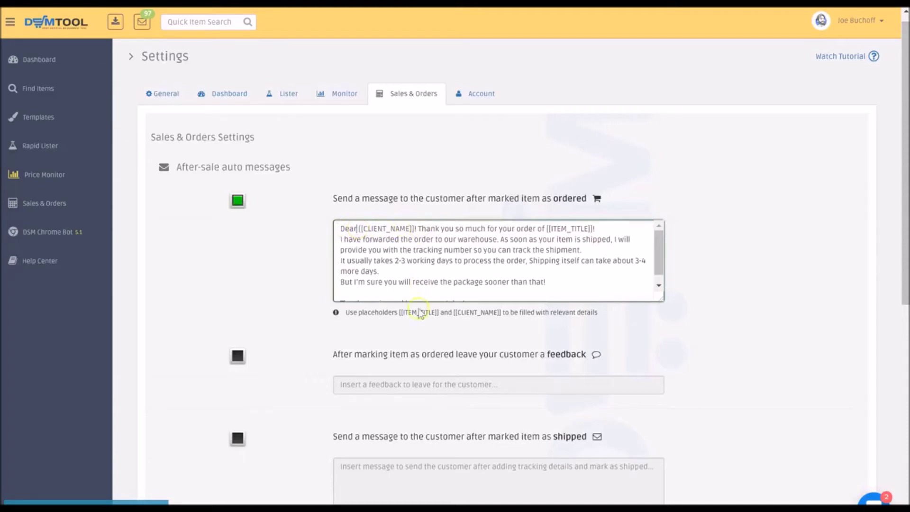
{"action": "left_click_drag", "start_coordinate": [448, 313], "coordinate": [512, 313]}
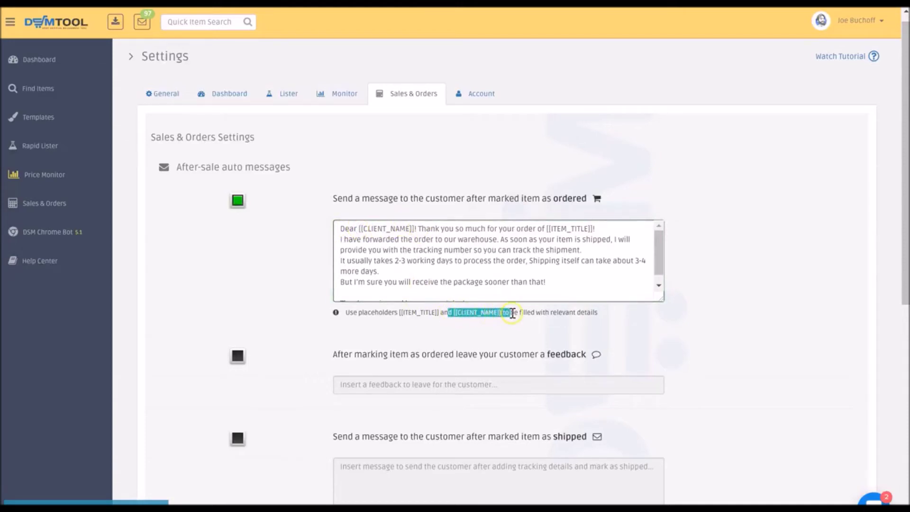
{"action": "left_click", "coordinate": [512, 313]}
{"action": "left_click_drag", "start_coordinate": [552, 228], "coordinate": [630, 239]}
{"action": "left_click", "coordinate": [403, 313]}
{"action": "left_click_drag", "start_coordinate": [398, 312], "coordinate": [440, 313]}
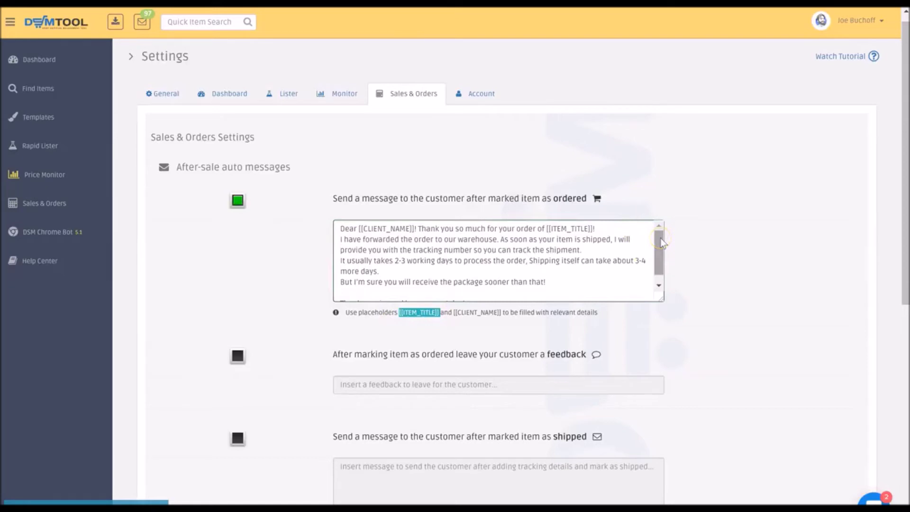
{"action": "left_click_drag", "start_coordinate": [661, 242], "coordinate": [660, 264]}
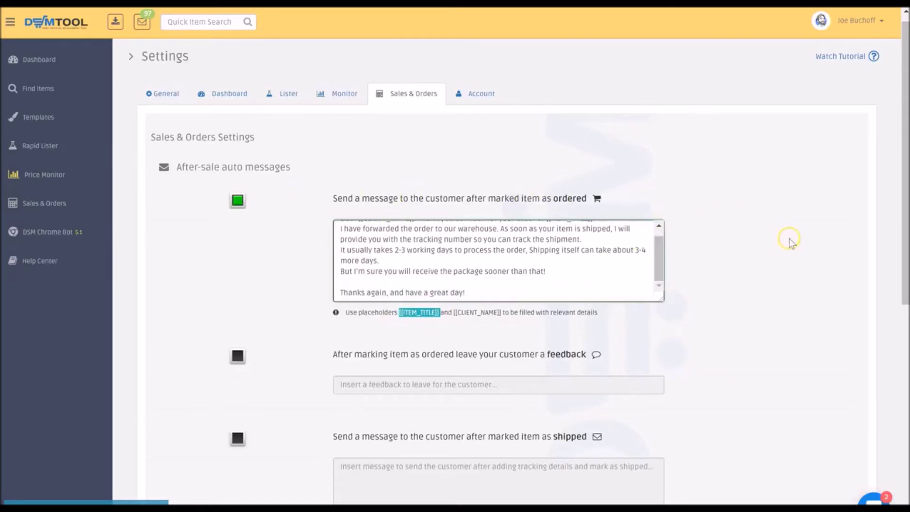
Step: Enable leaving automatic feedback for customers after ordering and the message sent after an item is marked as shipped
{"action": "scroll", "coordinate": [787, 244], "scroll_direction": "down", "scroll_amount": 1}
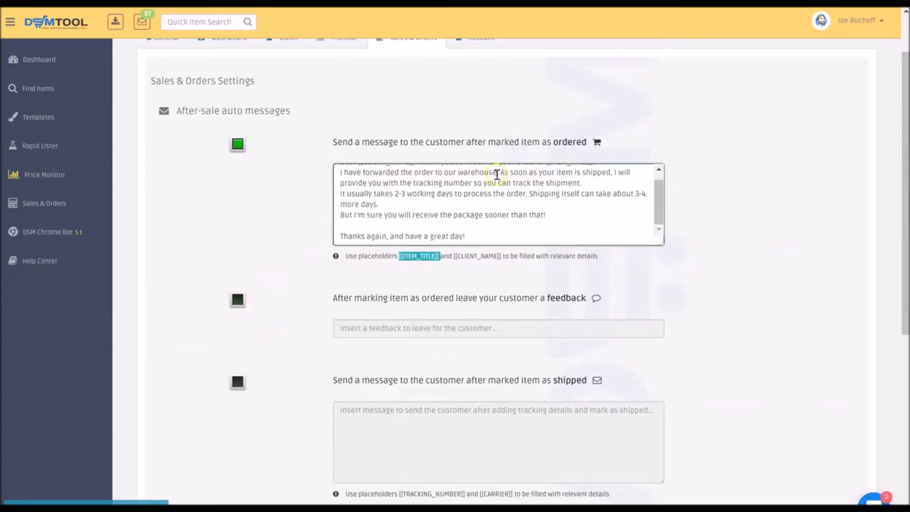
{"action": "left_click", "coordinate": [237, 300]}
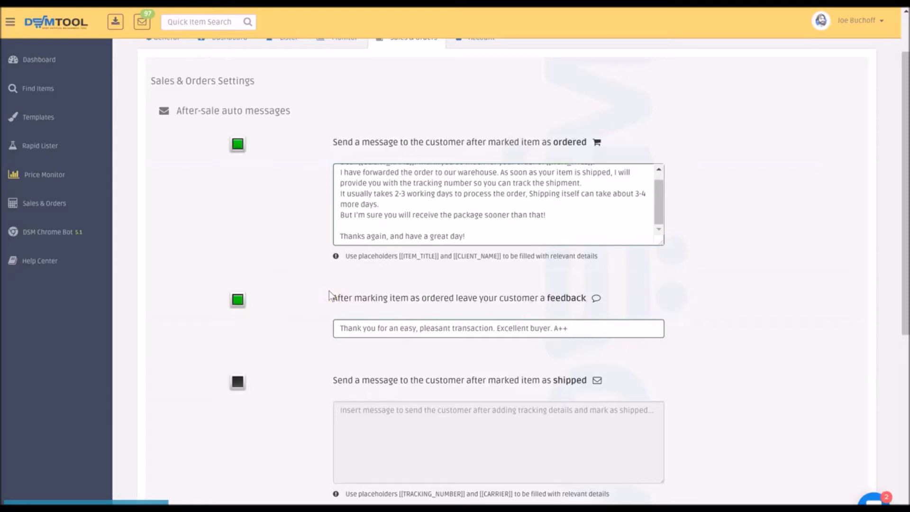
{"action": "left_click_drag", "start_coordinate": [583, 329], "coordinate": [331, 317]}
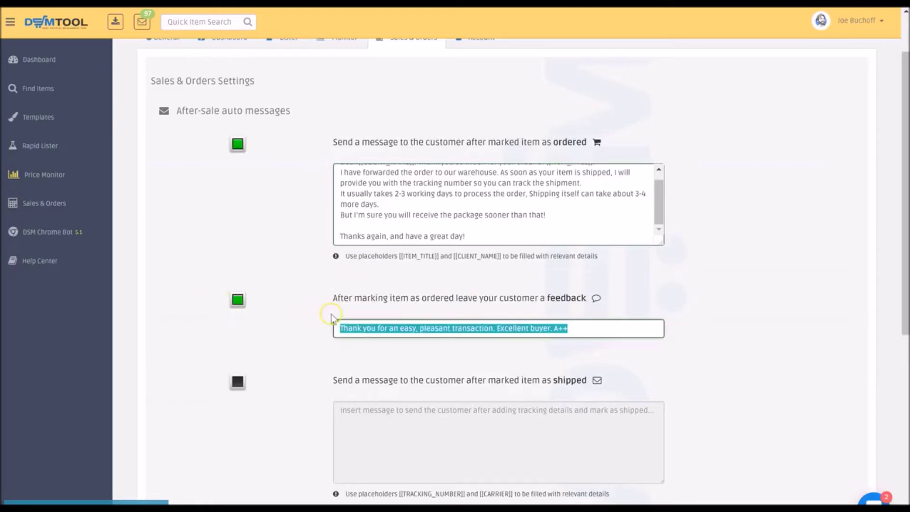
{"action": "scroll", "coordinate": [327, 341], "scroll_direction": "down", "scroll_amount": 2}
{"action": "left_click", "coordinate": [306, 244]}
{"action": "left_click", "coordinate": [238, 279]}
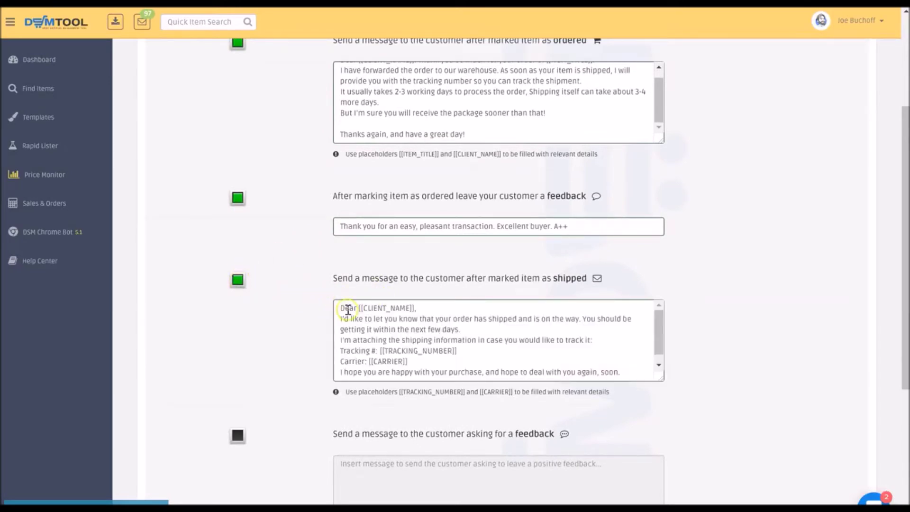
Step: Examine the [[CLIENT_NAME]], [[TRACKING_NUMBER]] and [[CARRIER]] placeholders in the shipped message
{"action": "left_click_drag", "start_coordinate": [359, 308], "coordinate": [416, 309]}
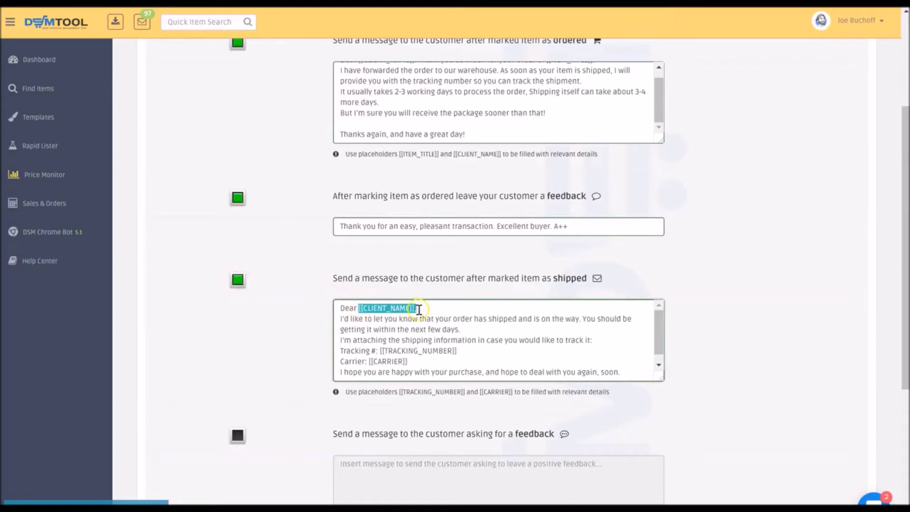
{"action": "left_click_drag", "start_coordinate": [380, 351], "coordinate": [469, 352]}
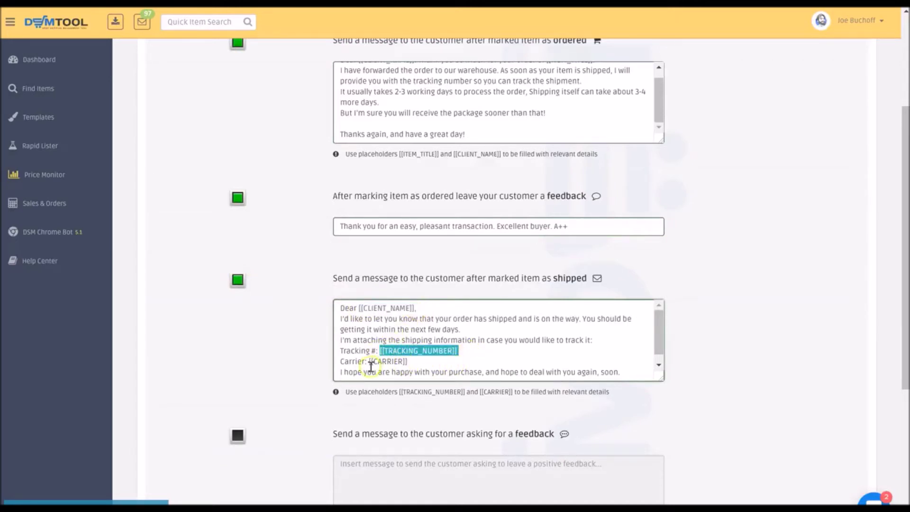
{"action": "left_click_drag", "start_coordinate": [368, 361], "coordinate": [428, 368]}
{"action": "right_click", "coordinate": [428, 367]}
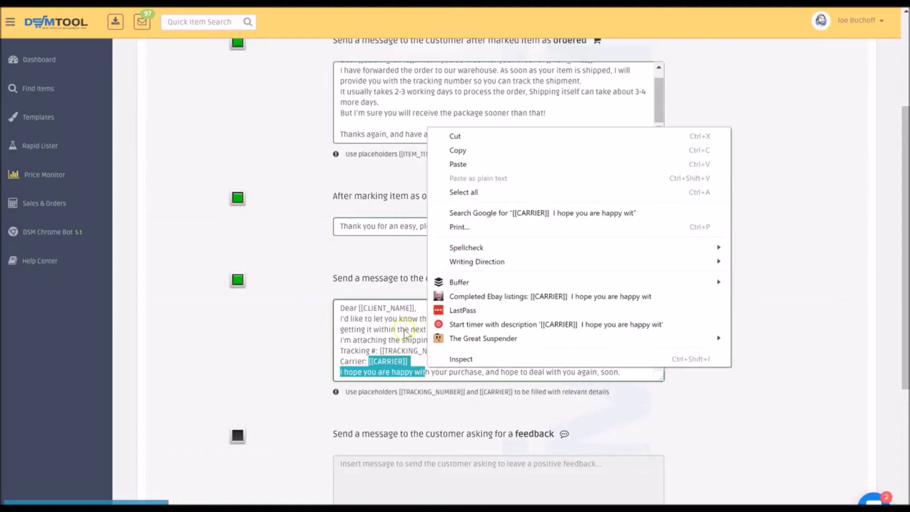
{"action": "right_click", "coordinate": [389, 329]}
{"action": "left_click", "coordinate": [393, 306]}
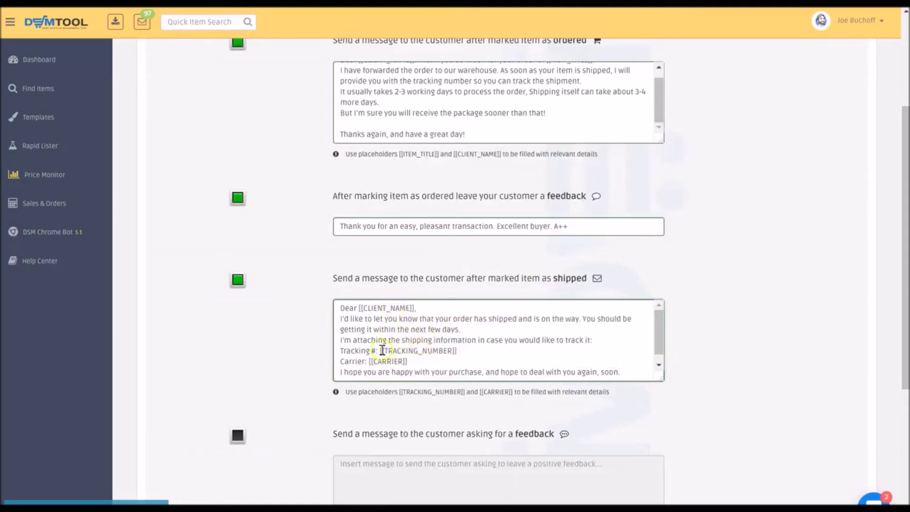
{"action": "left_click_drag", "start_coordinate": [380, 351], "coordinate": [461, 357]}
{"action": "right_click", "coordinate": [462, 356]}
{"action": "left_click", "coordinate": [402, 352]}
Step: Enable the automatic message asking the customer for feedback and review its text and sending delay
{"action": "scroll", "coordinate": [394, 359], "scroll_direction": "down", "scroll_amount": 3}
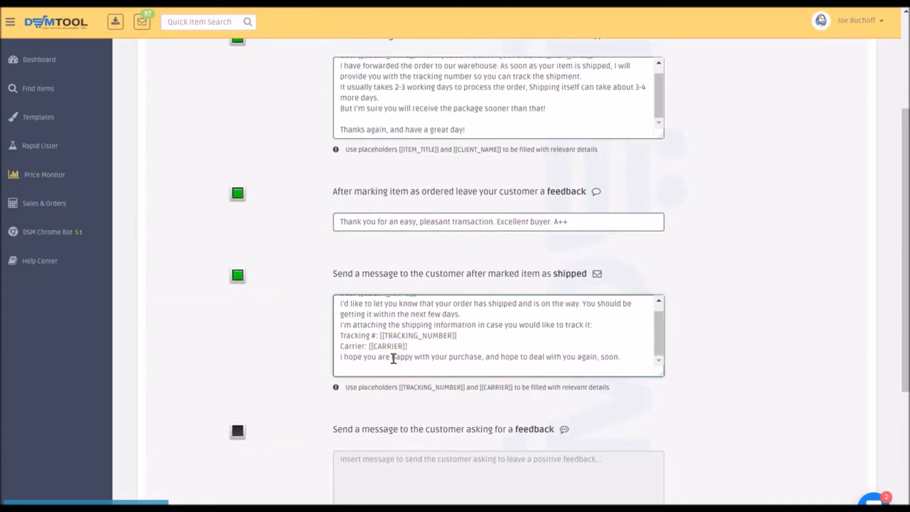
{"action": "left_click", "coordinate": [237, 361]}
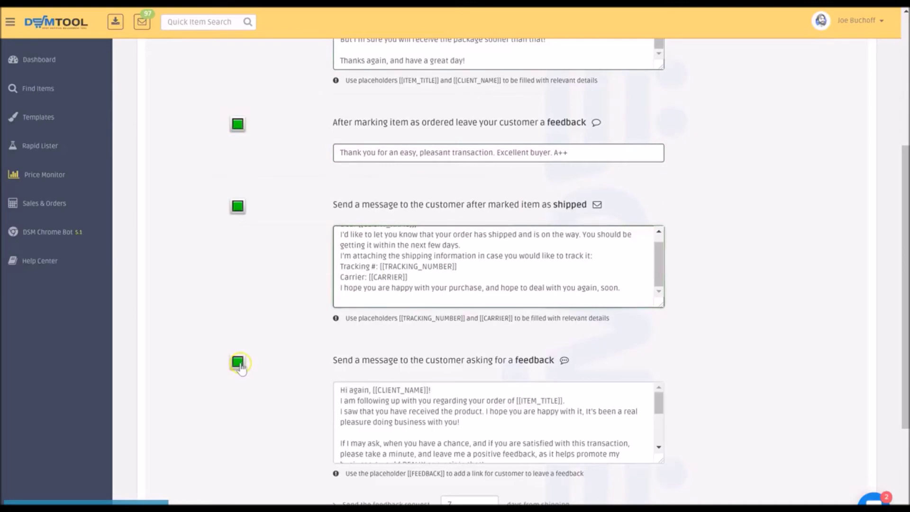
{"action": "scroll", "coordinate": [287, 409], "scroll_direction": "down", "scroll_amount": 2}
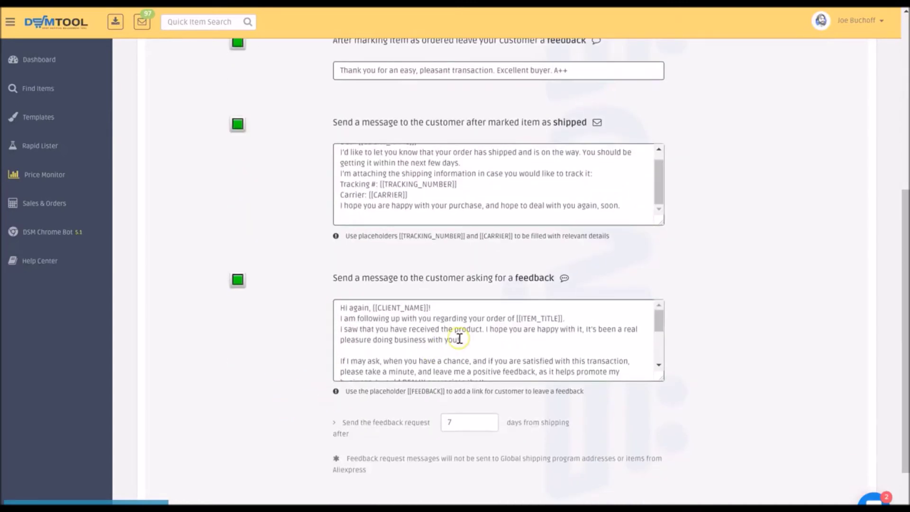
{"action": "scroll", "coordinate": [459, 338], "scroll_direction": "down", "scroll_amount": 1}
{"action": "scroll", "coordinate": [460, 338], "scroll_direction": "up", "scroll_amount": 1}
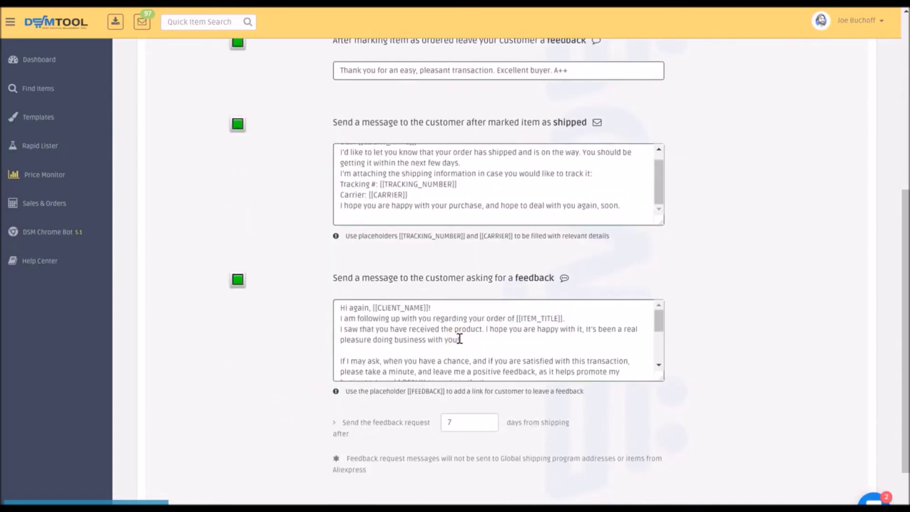
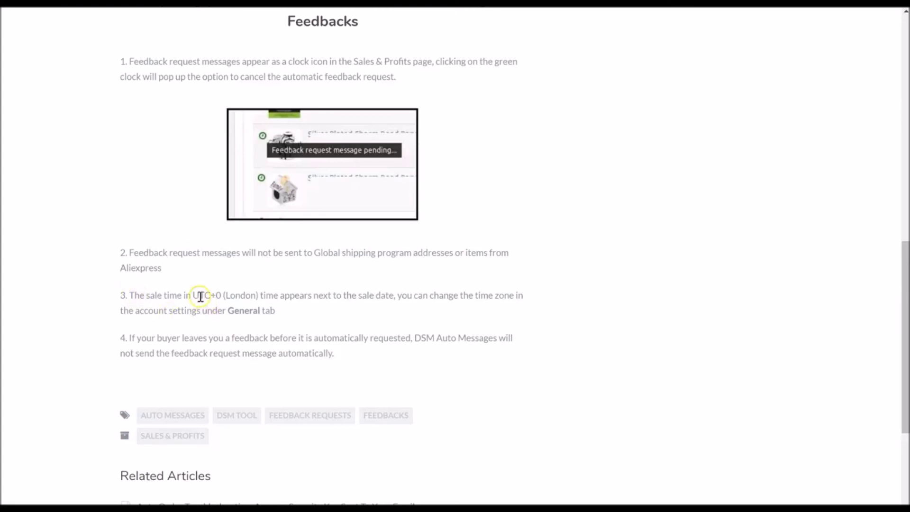
Step: Examine the note about the sale time's time zone in the Feedbacks section of the help article
{"action": "left_click_drag", "start_coordinate": [193, 295], "coordinate": [296, 316]}
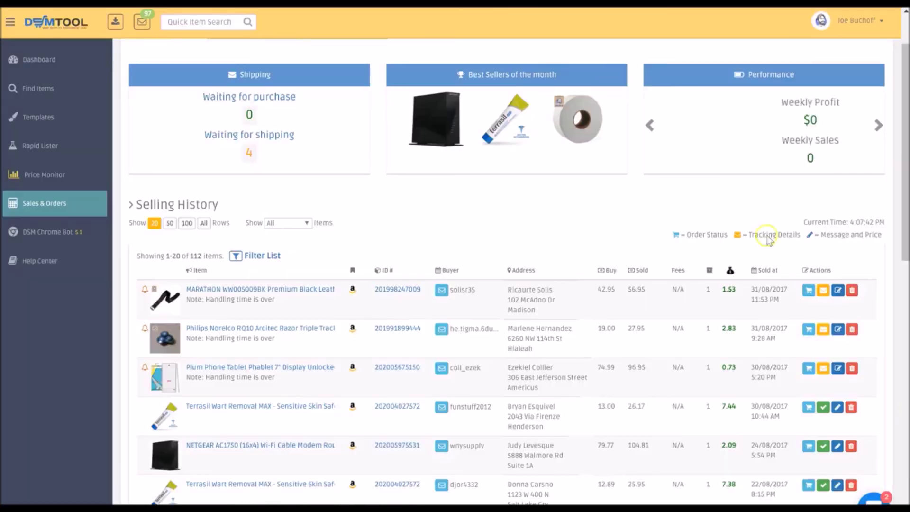
Step: Draft "Hey! Love your tool! How does the auto feedback work?" in a new support conversation, and discard the text
{"action": "left_click", "coordinate": [871, 501]}
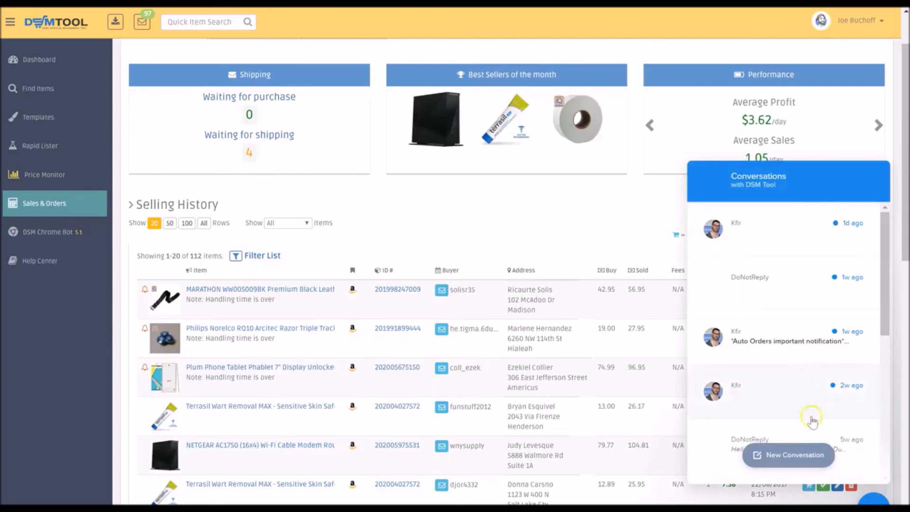
{"action": "left_click", "coordinate": [800, 455]}
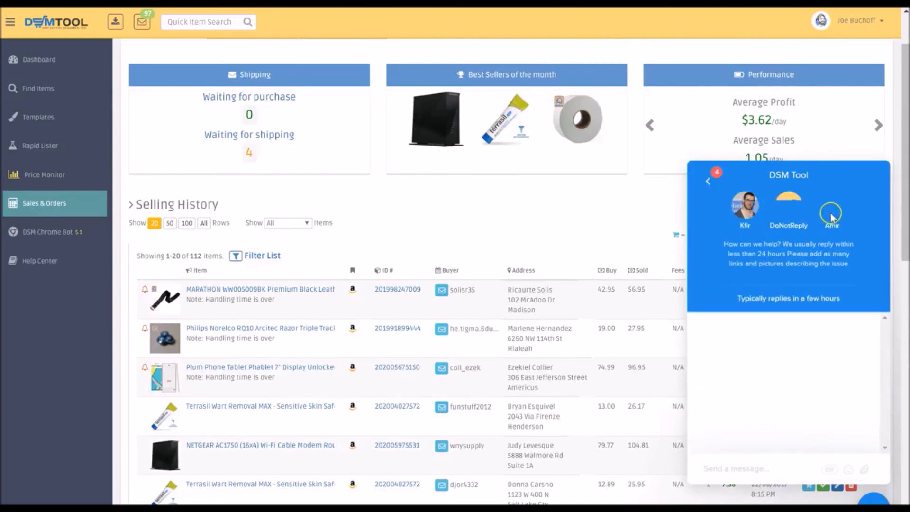
{"action": "type", "text": "Hey! Love"}
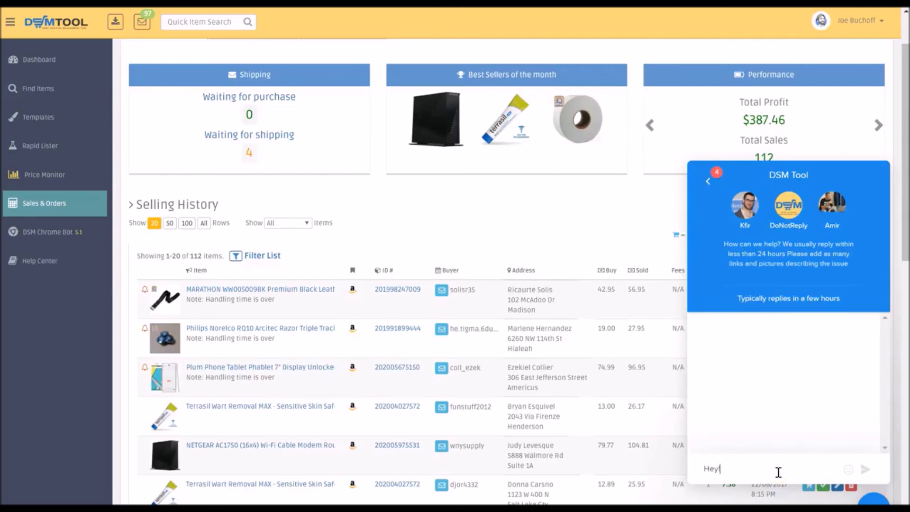
{"action": "type", "text": " your tool"}
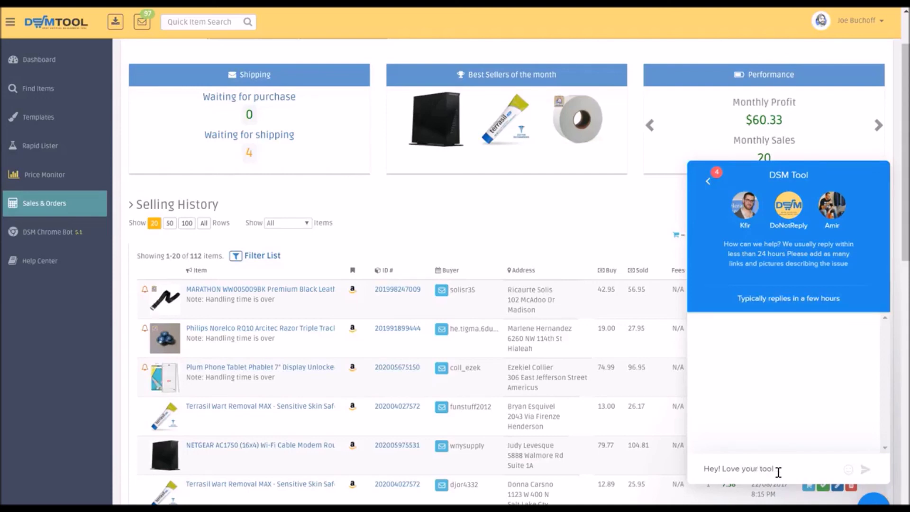
{"action": "type", "text": " ! How does the auto feedback "}
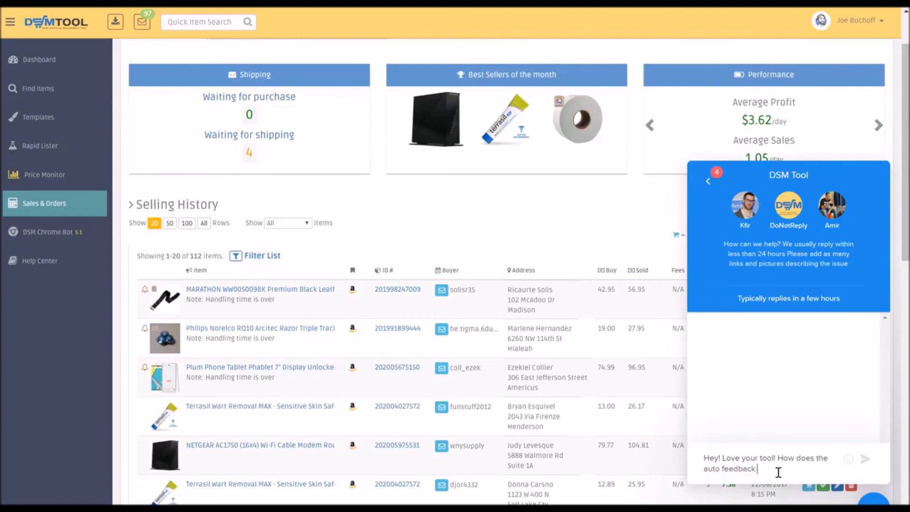
{"action": "type", "text": "work?"}
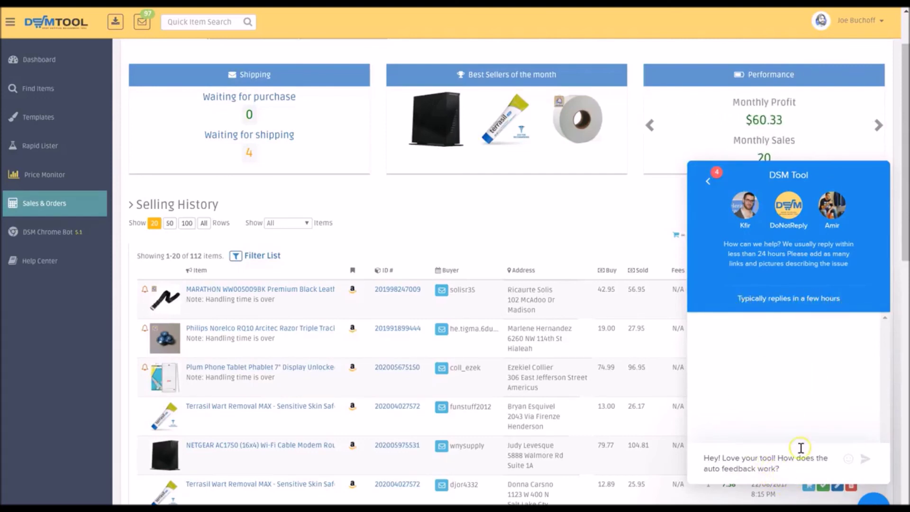
{"action": "left_click_drag", "start_coordinate": [798, 471], "coordinate": [605, 437]}
{"action": "key", "text": "BackSpace"}
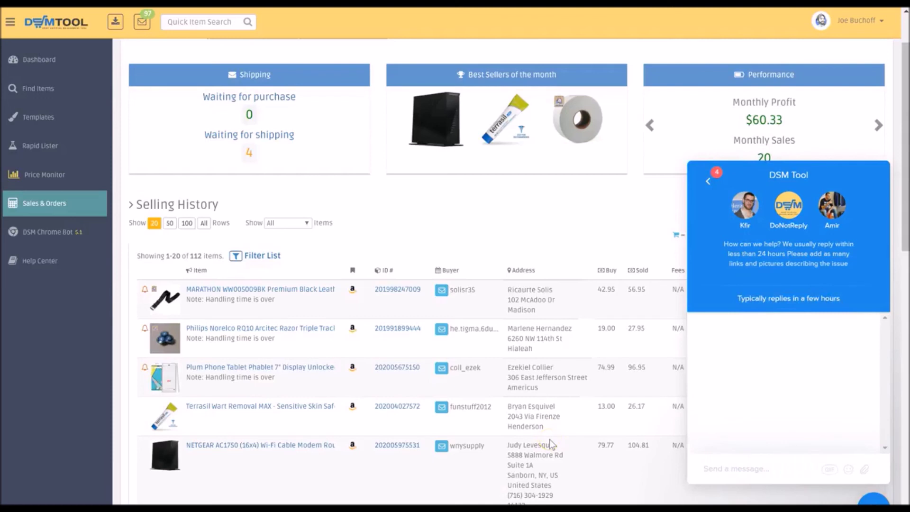